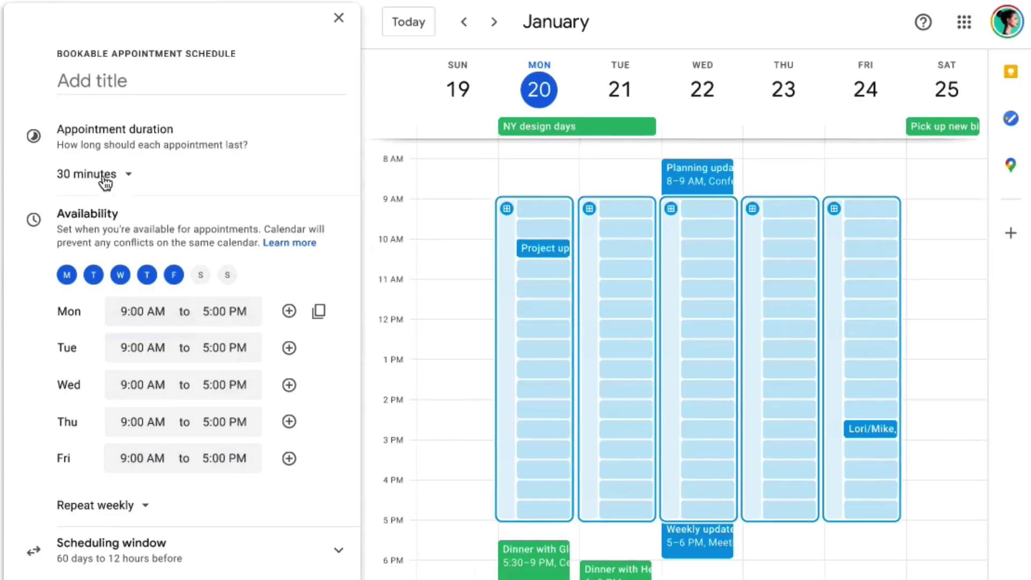
# - Title the schedule as a free consultation with the host, set 1-hour appointments, and drop Wednesdays
pyautogui.click(95, 97)
pyautogui.write('Free consultation with Janice')
pyautogui.click(96, 186)
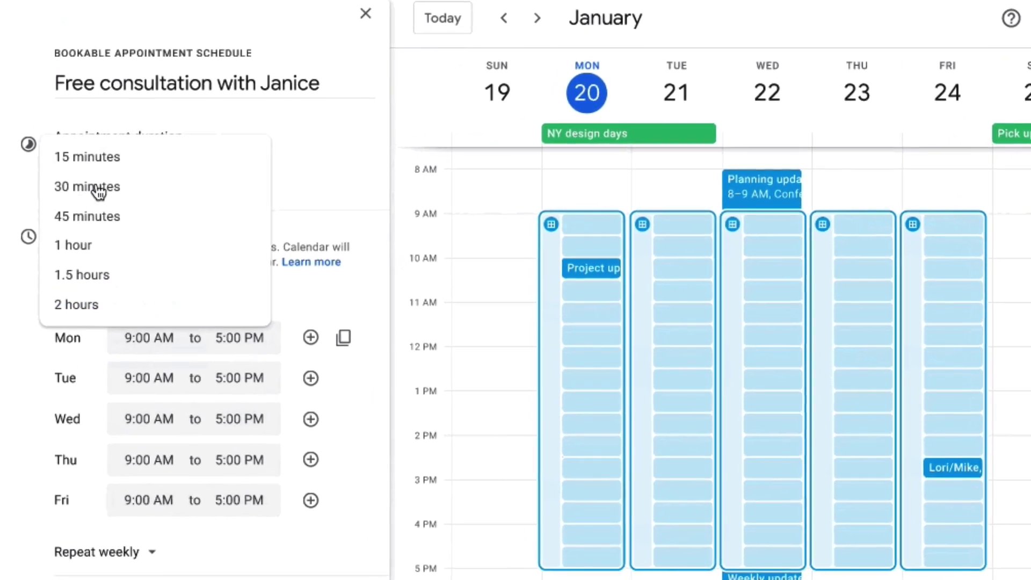
pyautogui.click(80, 246)
pyautogui.click(125, 308)
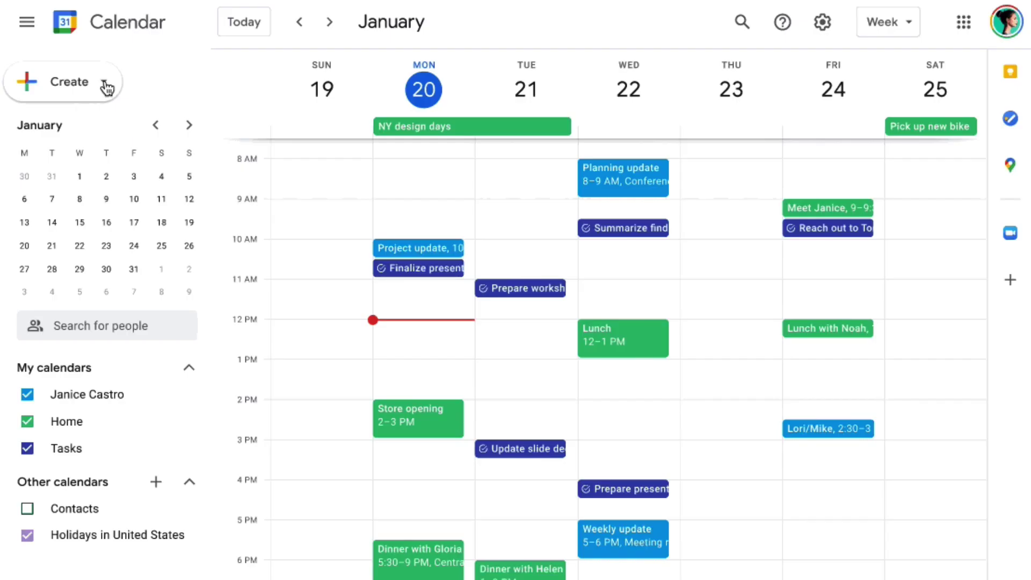
# - Create a free consultation appointment schedule with 1-hour appointments, no Wednesdays, and Google Meet
pyautogui.click(106, 84)
pyautogui.click(119, 184)
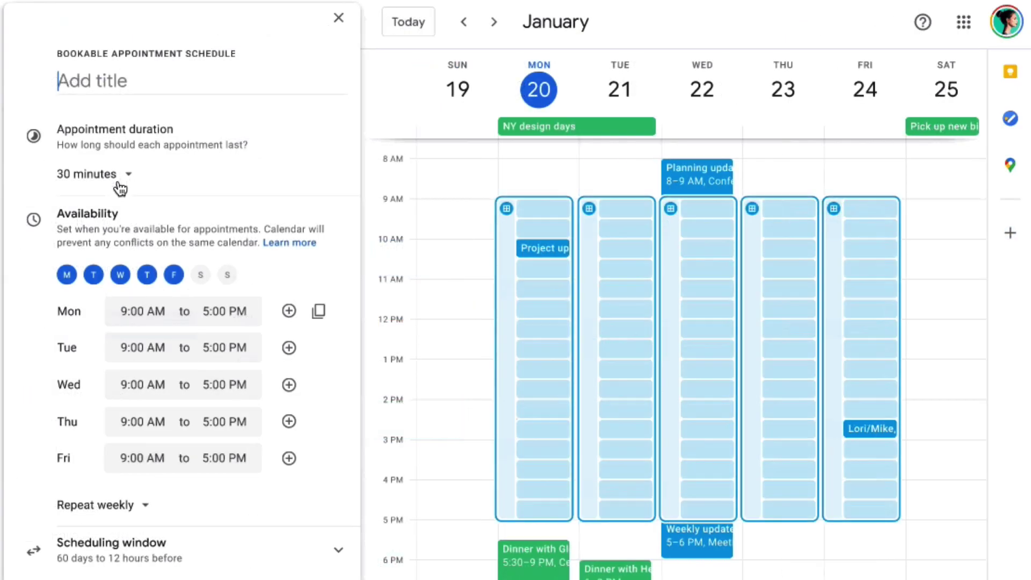
pyautogui.write('Free consultation with Janice')
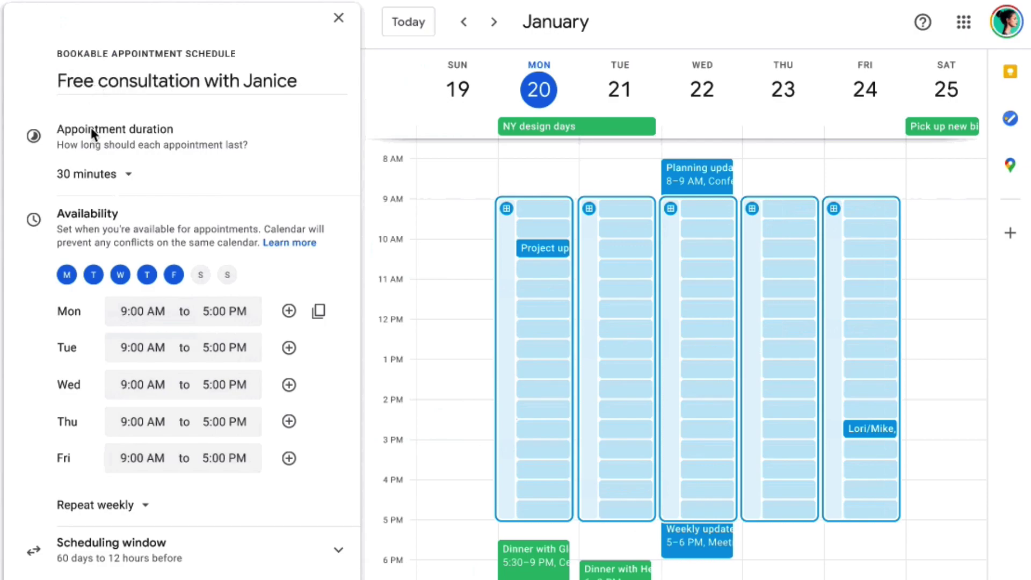
pyautogui.click(96, 177)
pyautogui.click(84, 231)
pyautogui.click(120, 275)
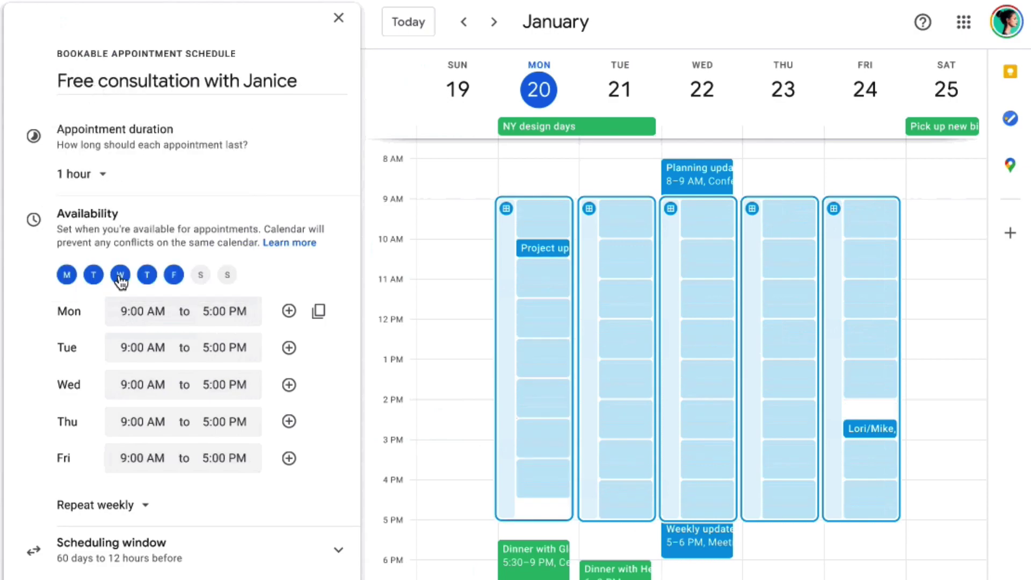
pyautogui.scroll(-8, 271, 551)
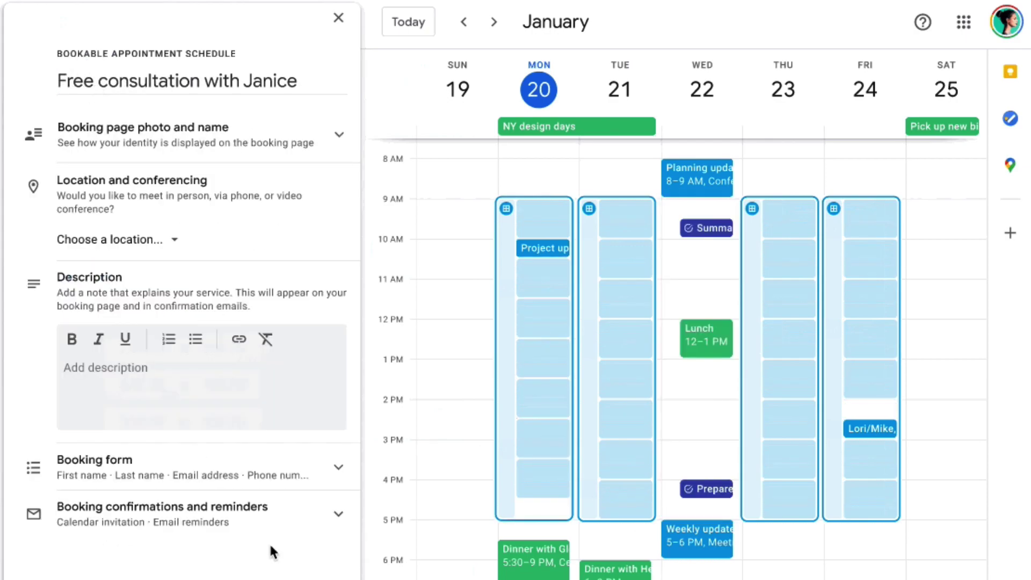
pyautogui.click(134, 250)
pyautogui.click(237, 245)
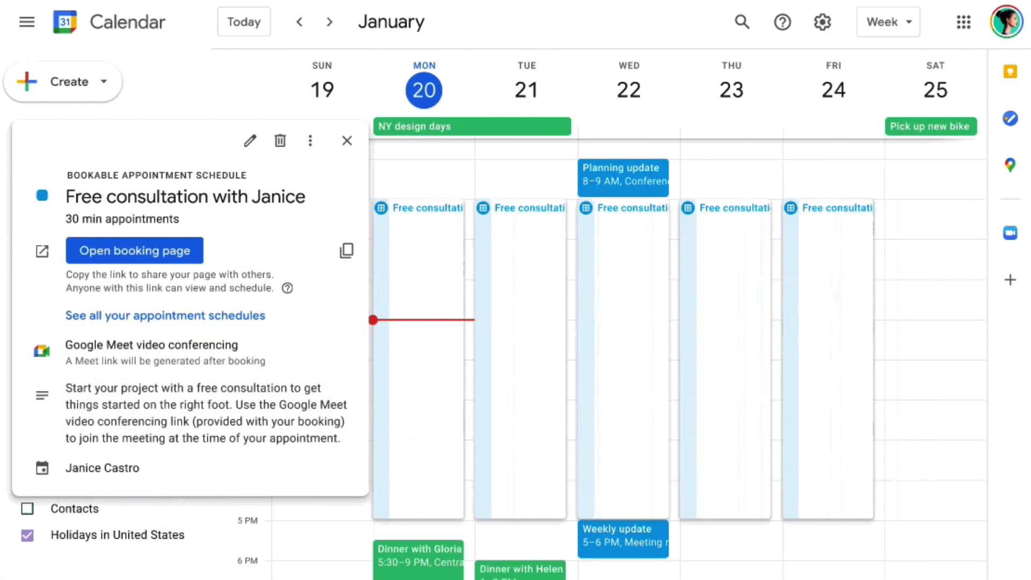
# - Book the Tuesday January 21, 11:30 AM consultation from the schedule's public booking page
pyautogui.click(182, 250)
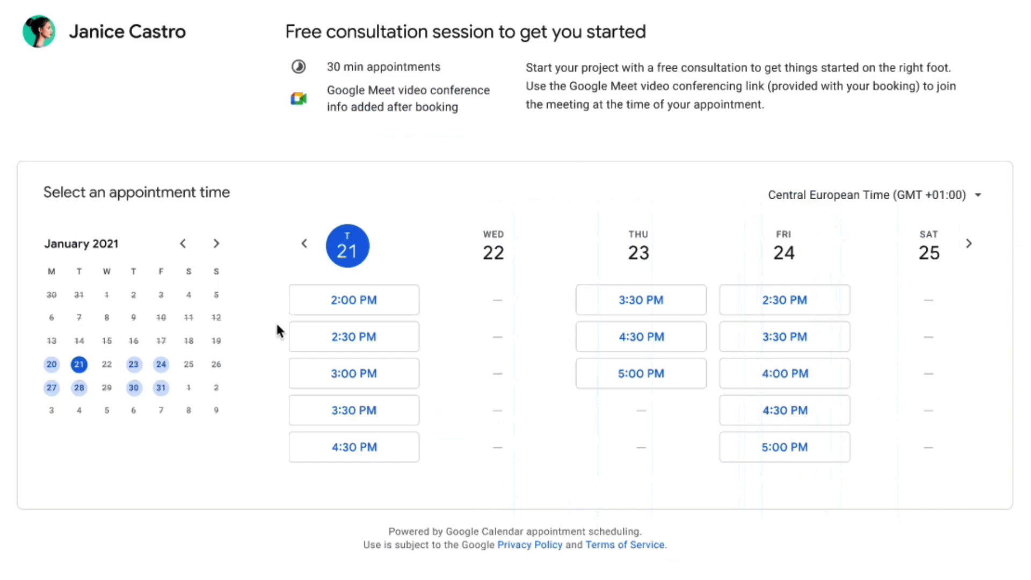
pyautogui.click(371, 388)
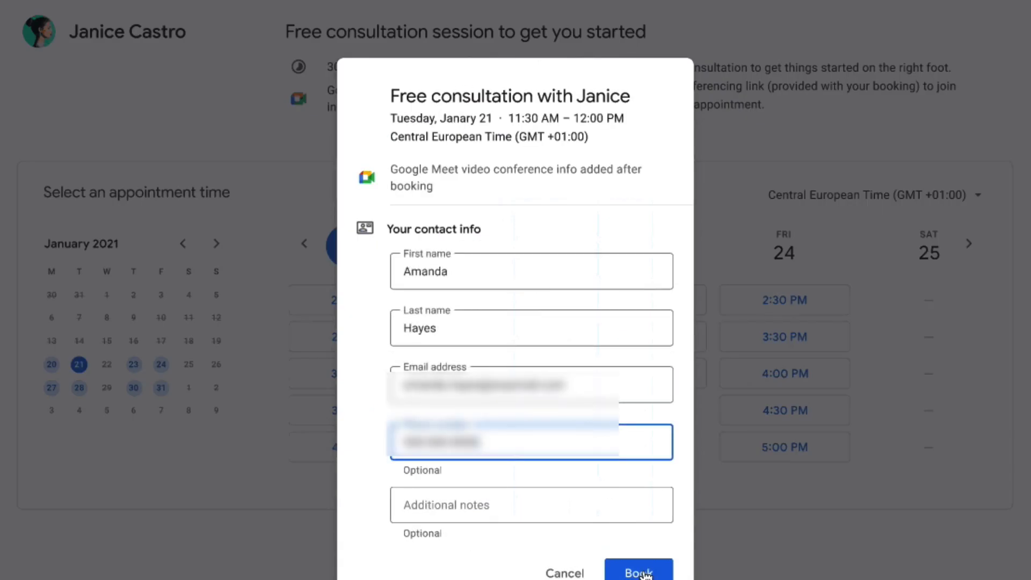
pyautogui.click(644, 574)
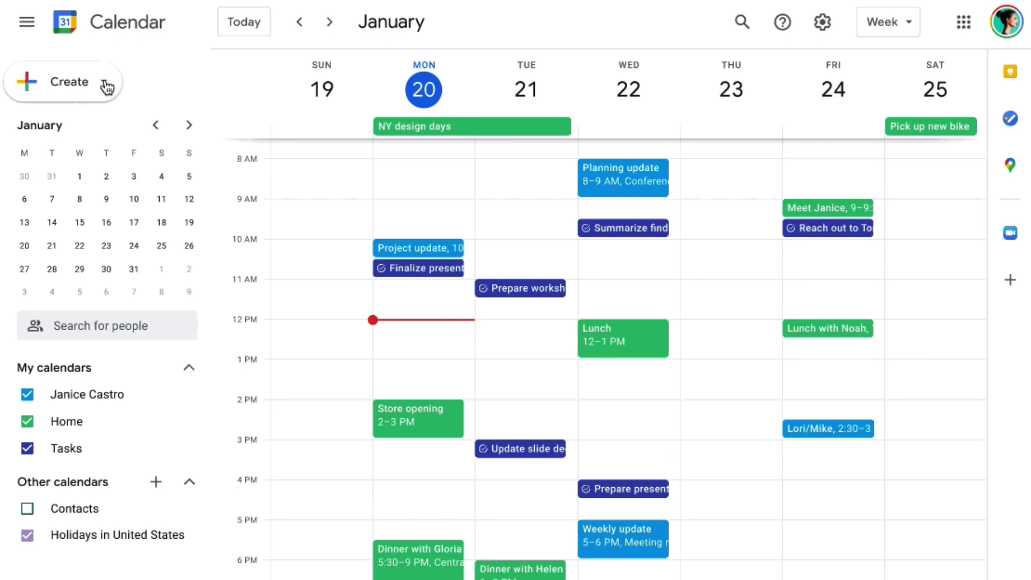
pyautogui.click(104, 84)
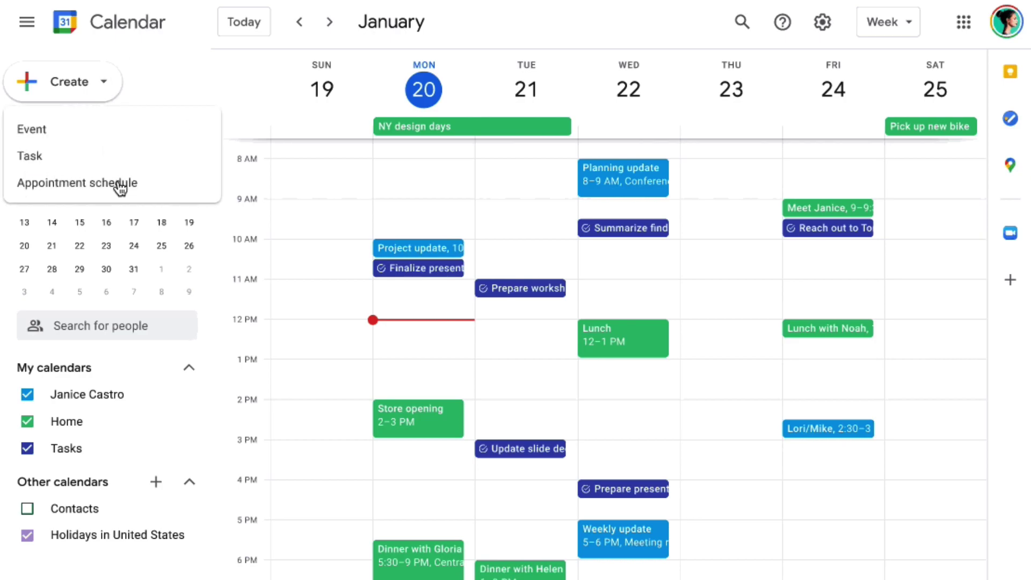
# - Start a new free consultation appointment schedule with 1-hour appointments and no Wednesdays
pyautogui.click(120, 183)
pyautogui.click(94, 80)
pyautogui.write('Free consultation with Janice')
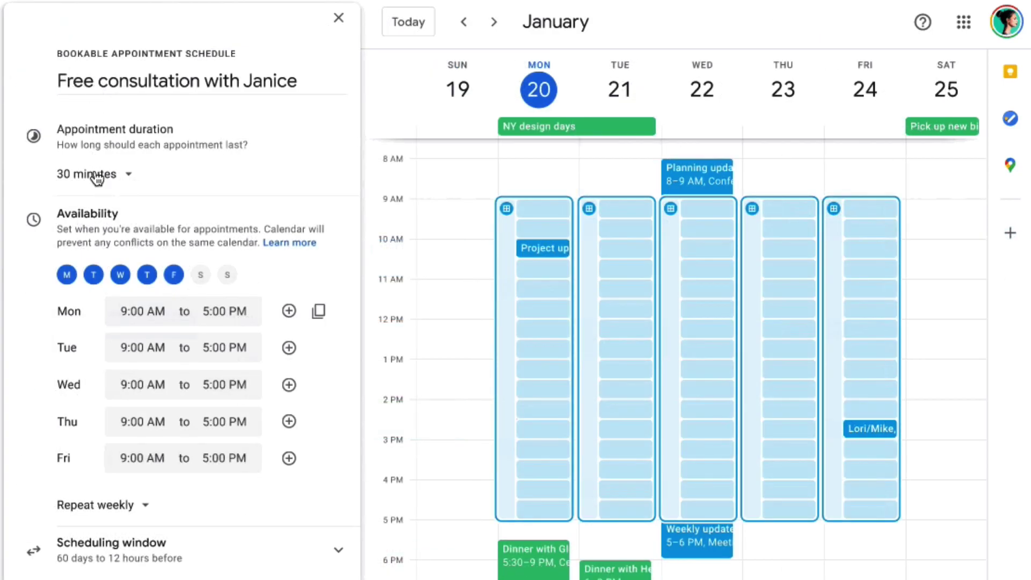
pyautogui.click(96, 175)
pyautogui.click(82, 226)
pyautogui.click(120, 274)
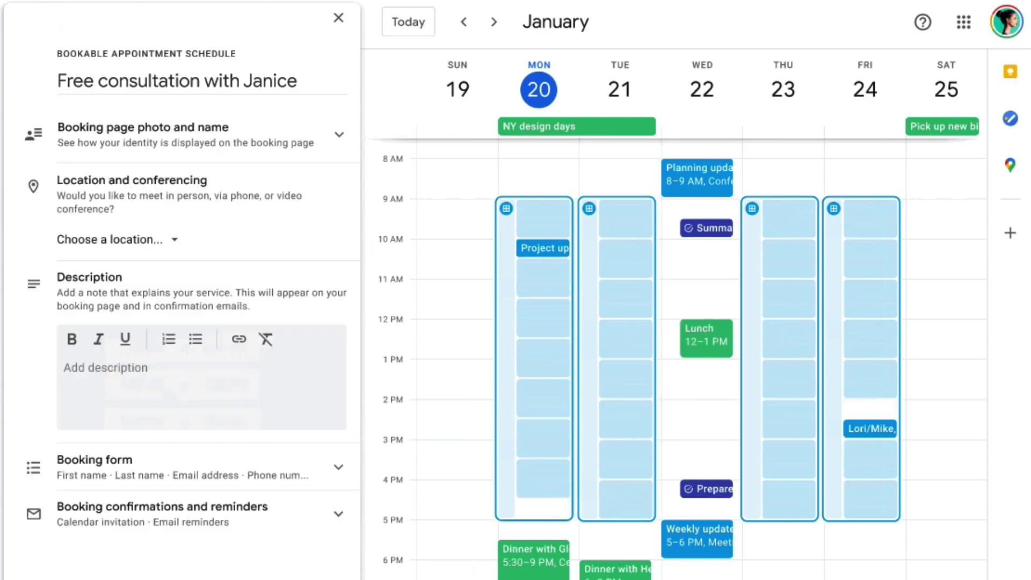
# - Use Google Meet as the meeting location and bring up the public booking page
pyautogui.click(134, 241)
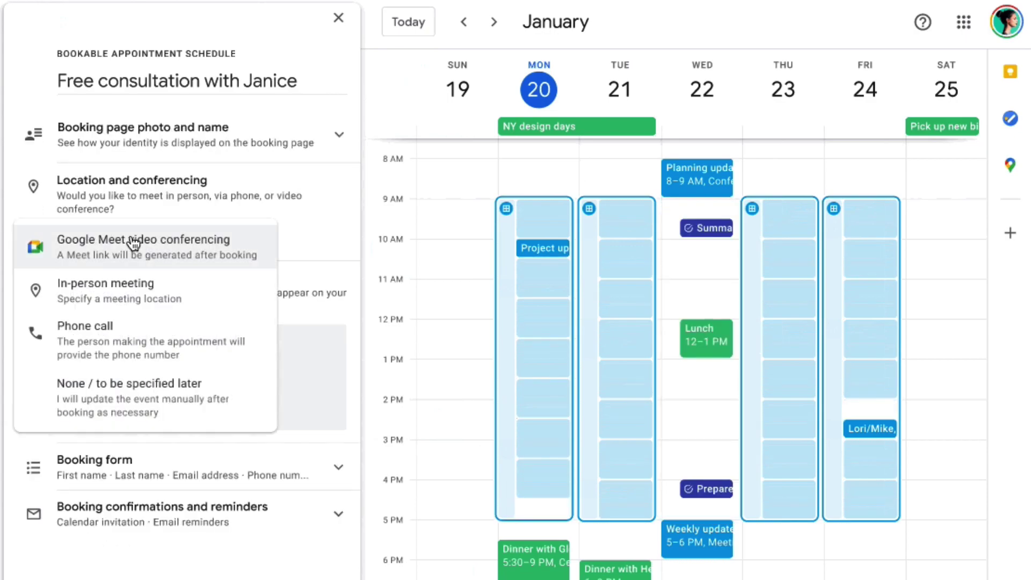
pyautogui.click(237, 251)
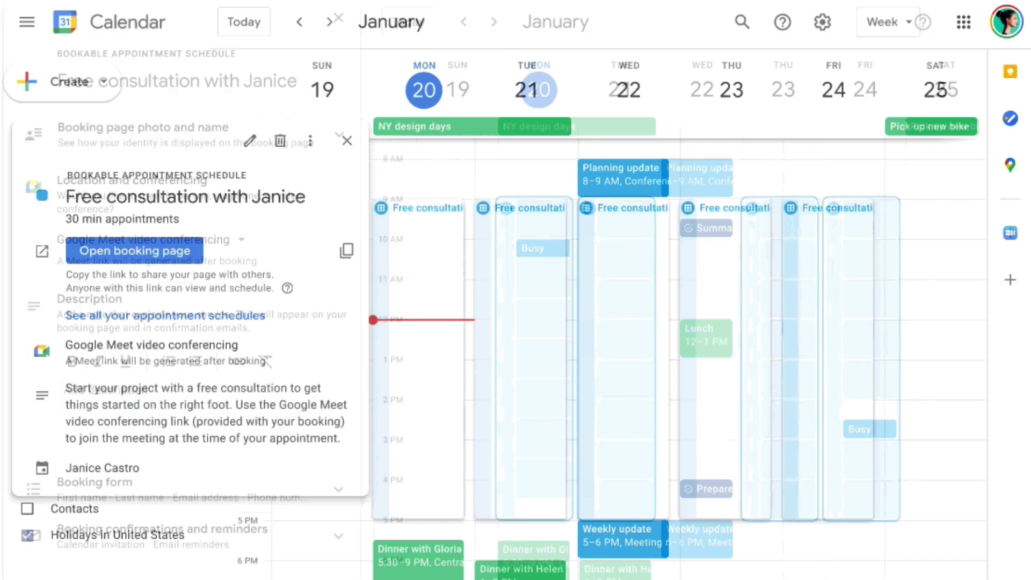
pyautogui.click(187, 267)
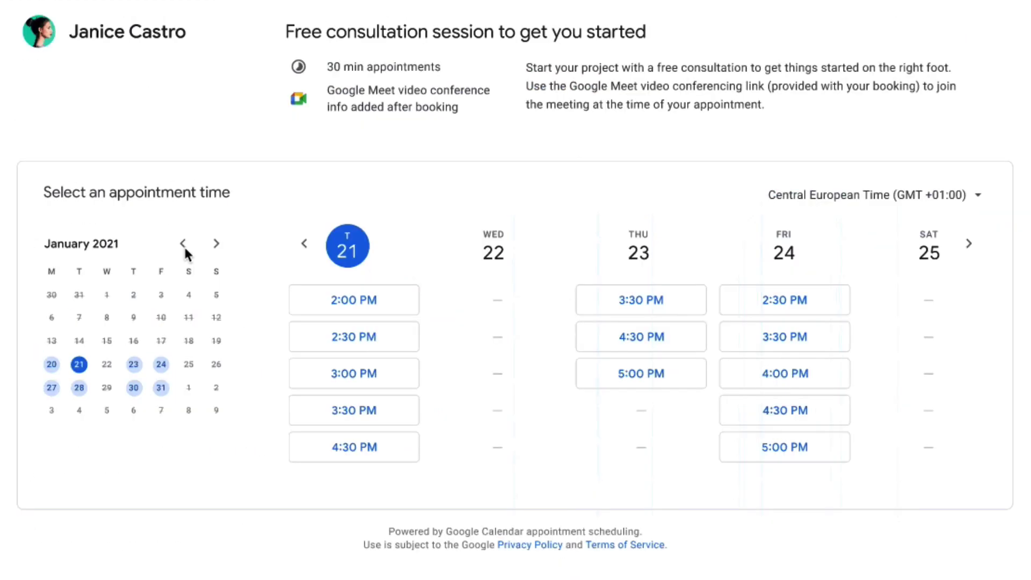
# - Book the Tuesday January 21, 11:30 AM slot with the visitor's name, e-mail and phone
pyautogui.click(351, 374)
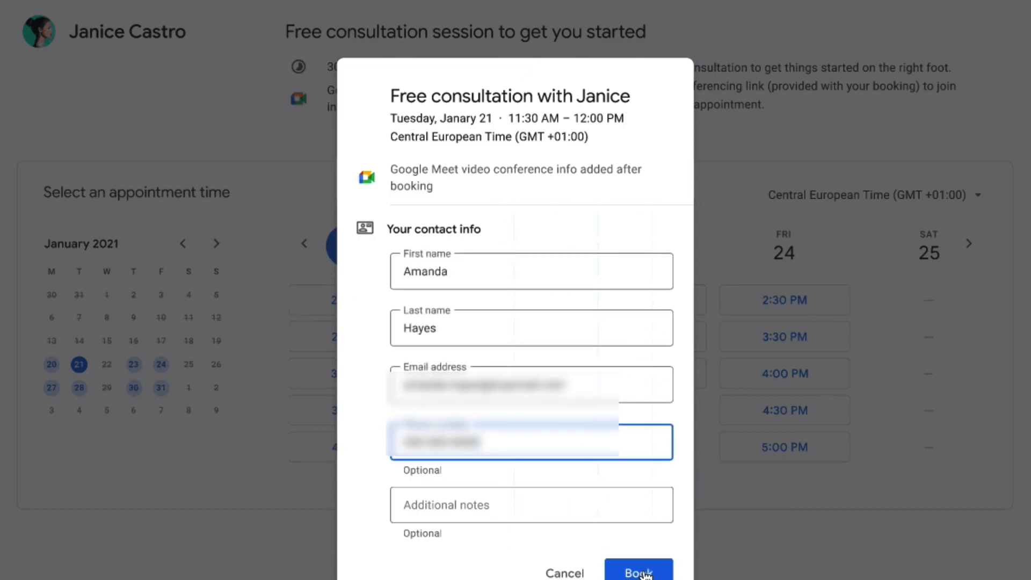
pyautogui.click(644, 574)
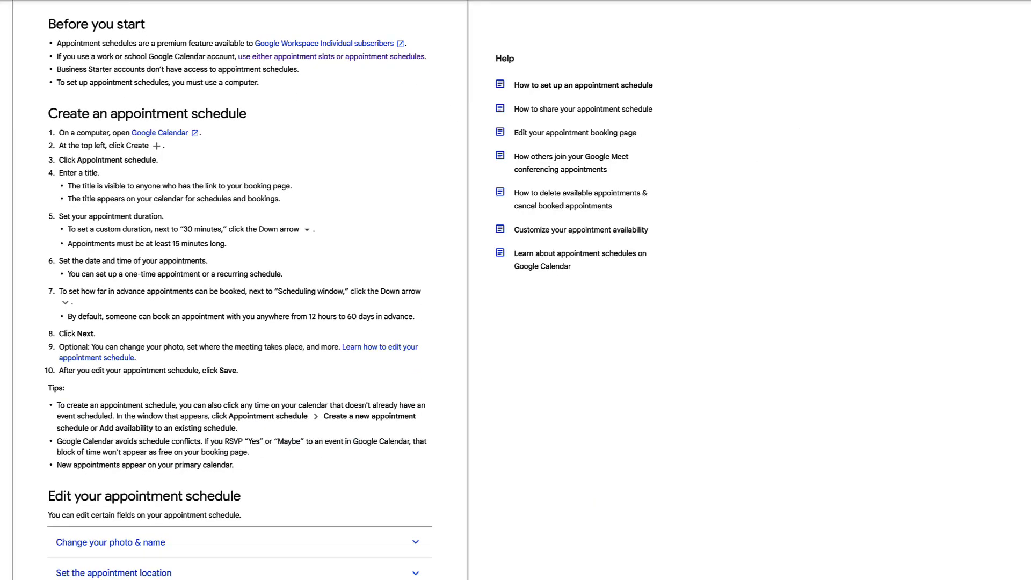
# - Scroll the Workspace Updates post down to the Availability and Resources sections
pyautogui.scroll(-2, 236, 290)
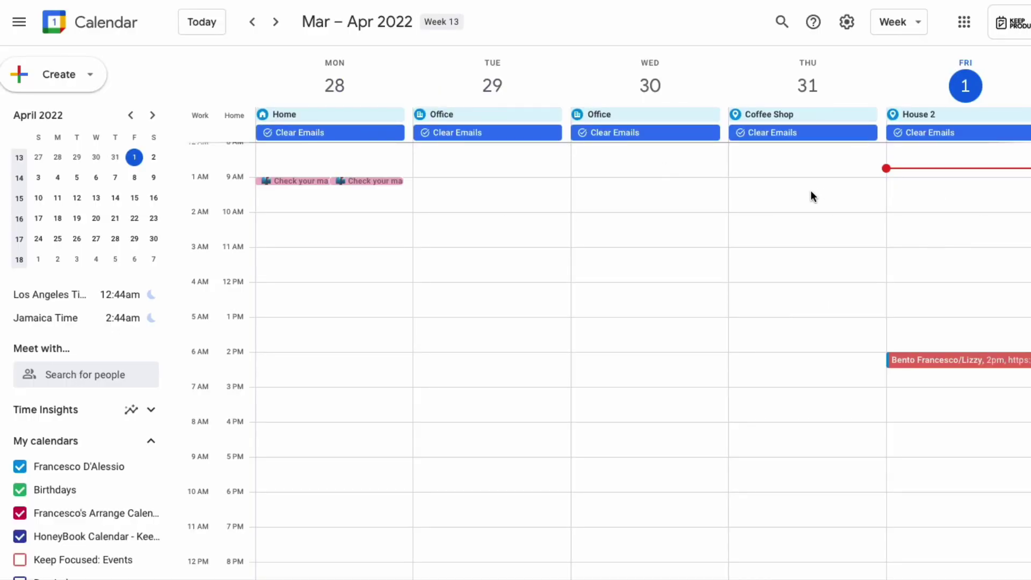
# - Start a new appointment-slot entry at 9am on Friday, April 1
pyautogui.click(86, 75)
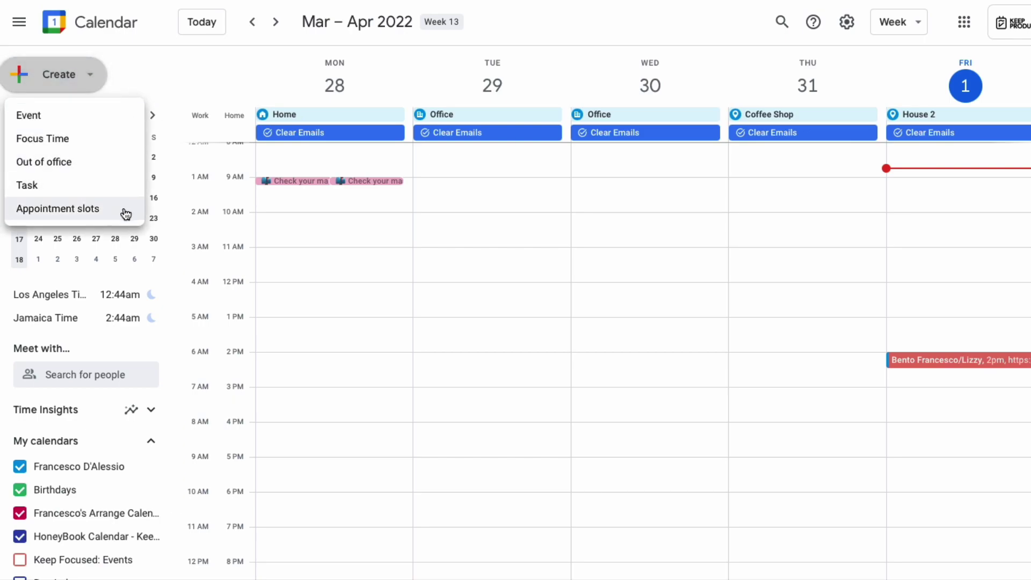
pyautogui.click(126, 215)
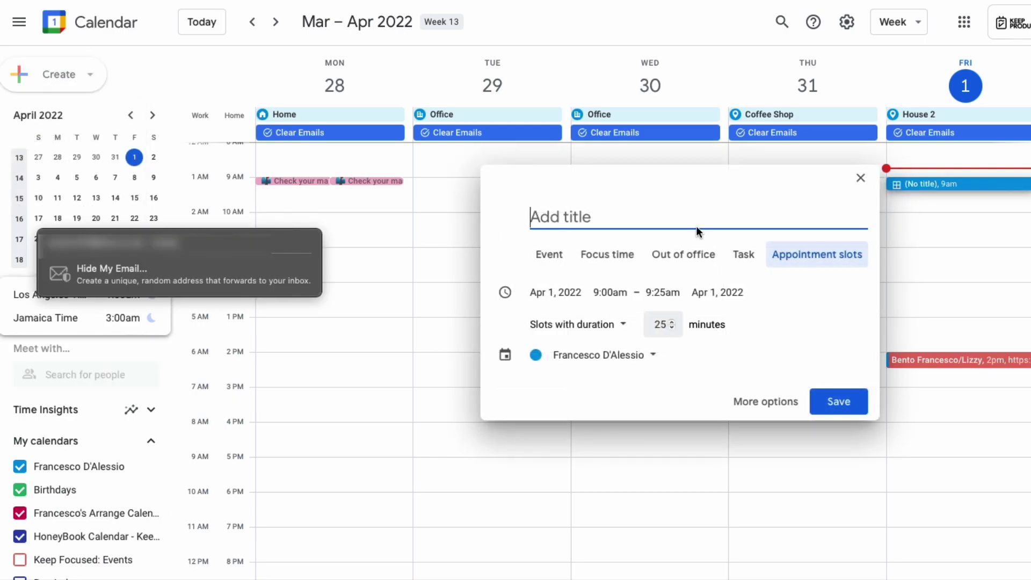
pyautogui.click(346, 225)
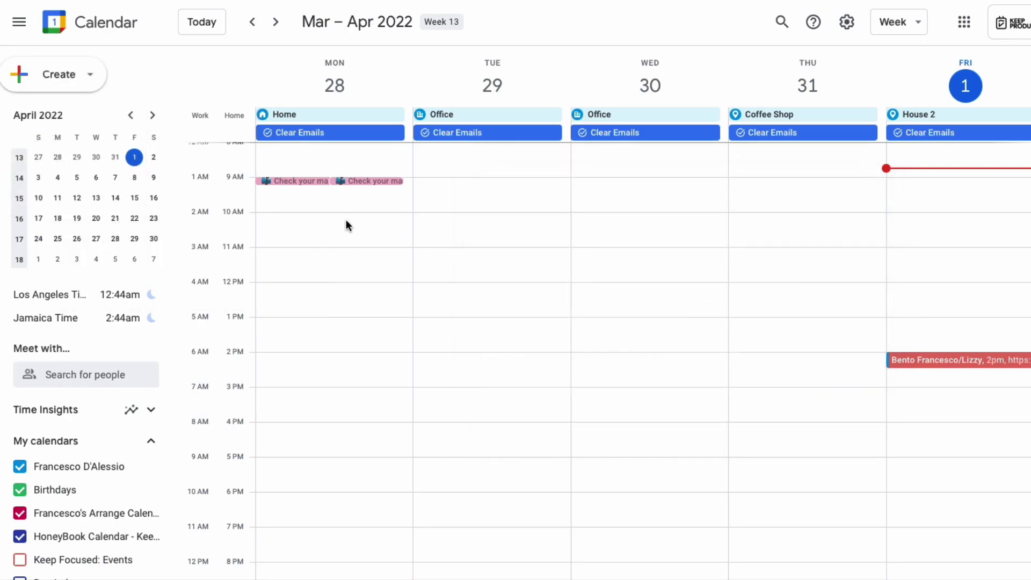
pyautogui.click(907, 185)
pyautogui.click(837, 183)
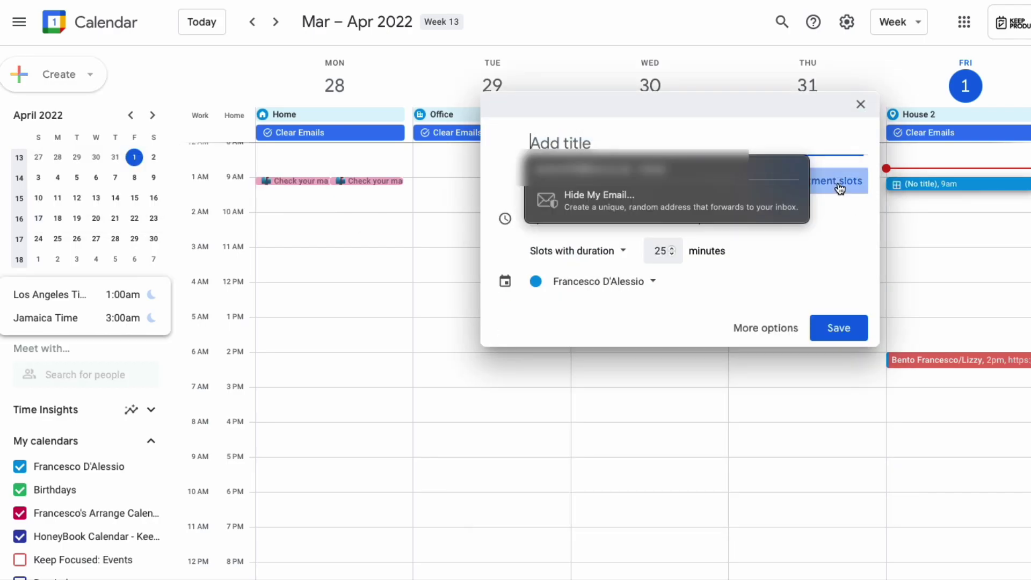
pyautogui.click(815, 207)
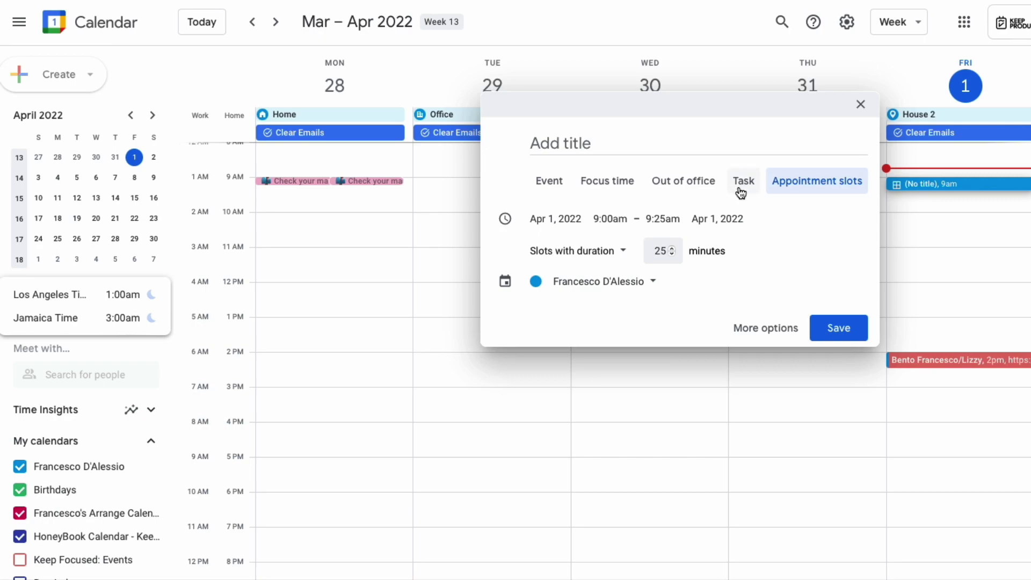
# - Title the slots 'Q&A - Office Hours', adjust the slot length, and save them
pyautogui.click(680, 144)
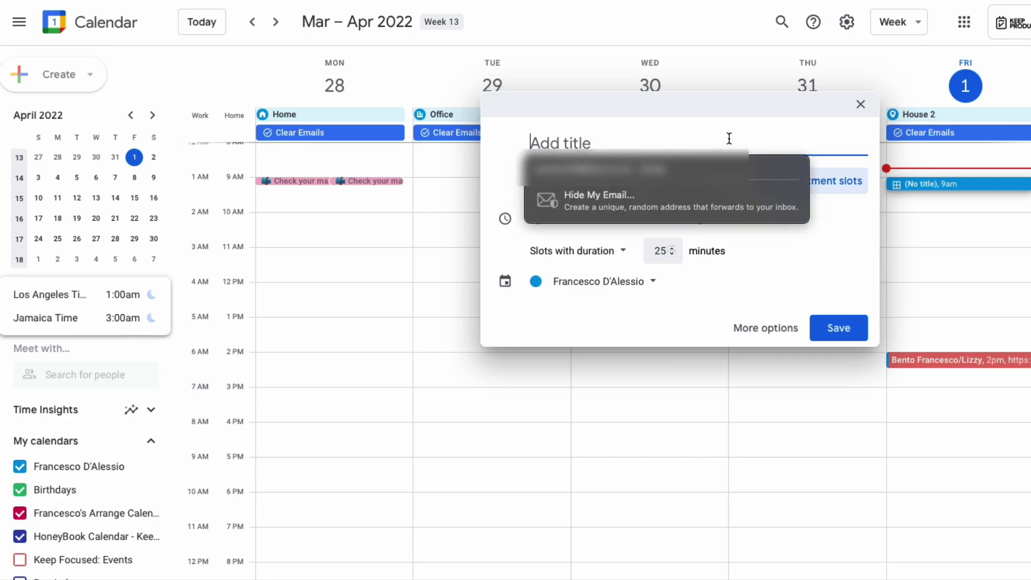
pyautogui.write('Work')
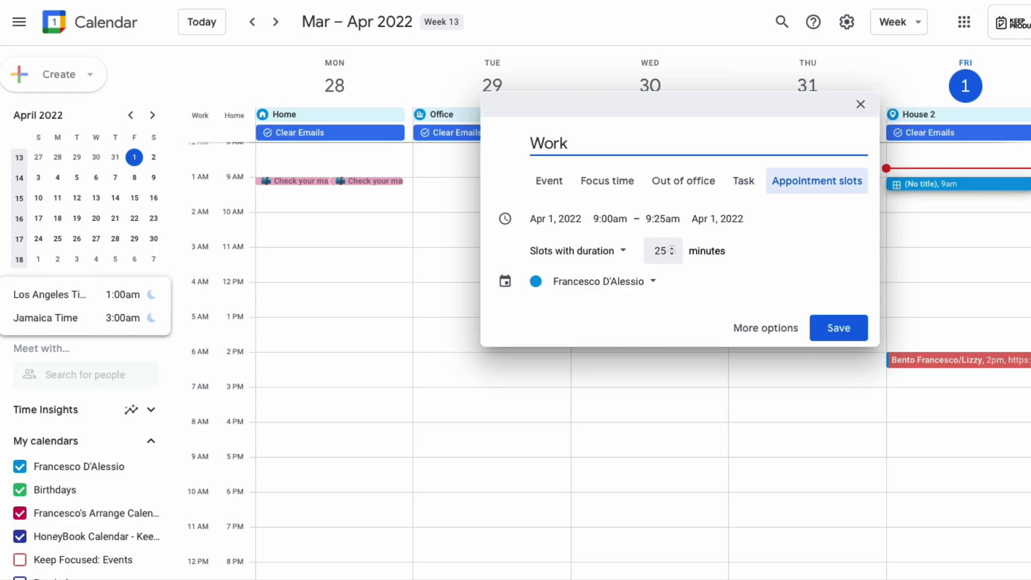
pyautogui.hotkey('ctrl', 'a')
pyautogui.write('A')
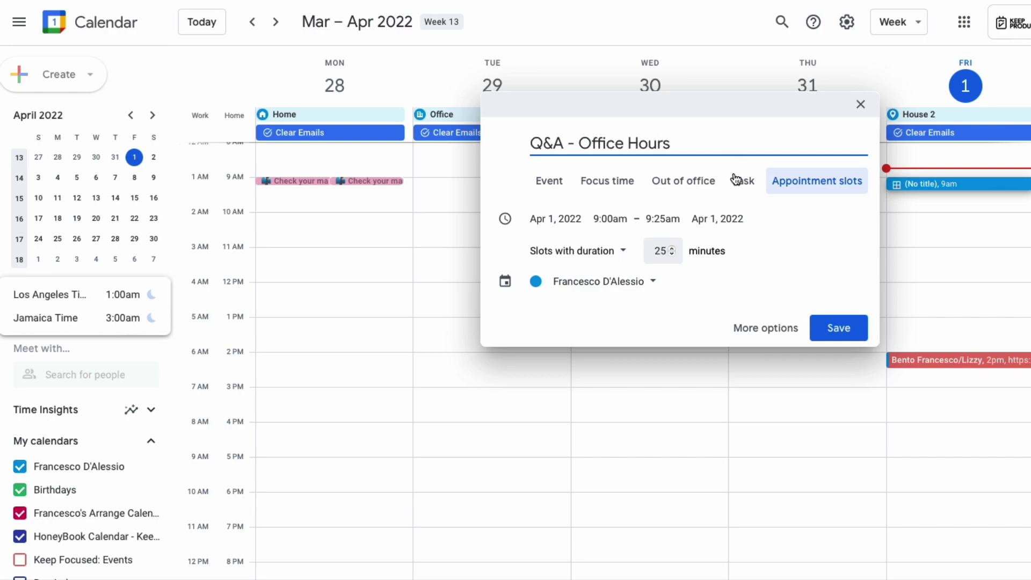
pyautogui.click(671, 248)
pyautogui.click(781, 327)
pyautogui.click(569, 24)
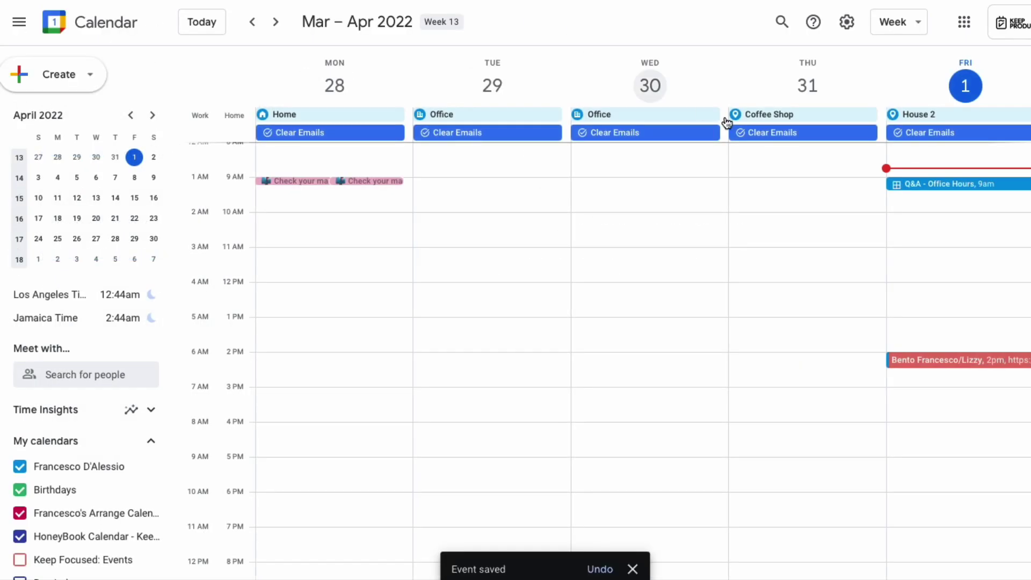
# - Open the public sign-up page for the Q&A - Office Hours slots
pyautogui.click(952, 182)
pyautogui.click(754, 291)
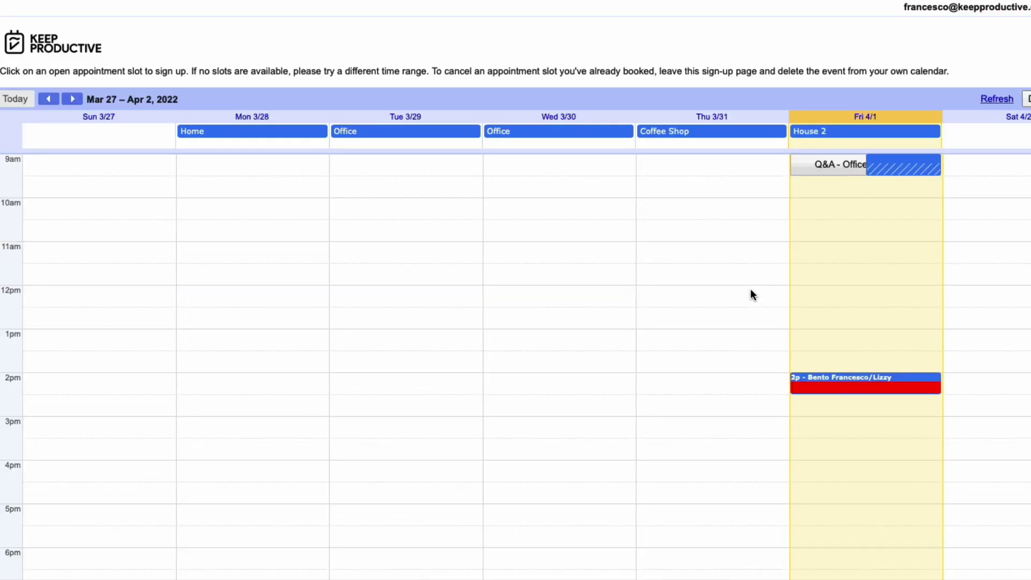
pyautogui.scroll(2, 806, 182)
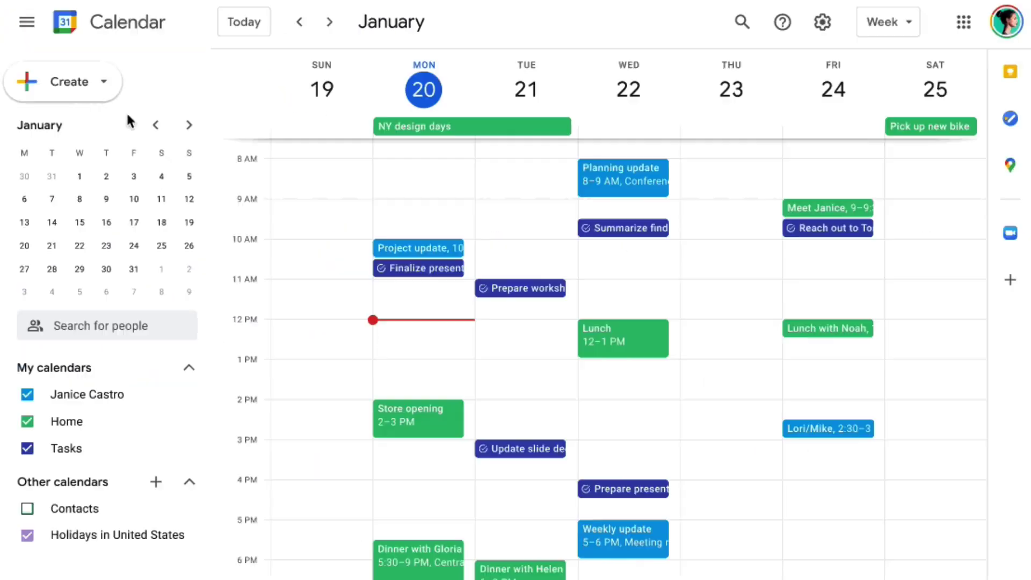
# - Create a free consultation schedule with a set appointment length, no Wednesdays, and Google Meet
pyautogui.click(106, 86)
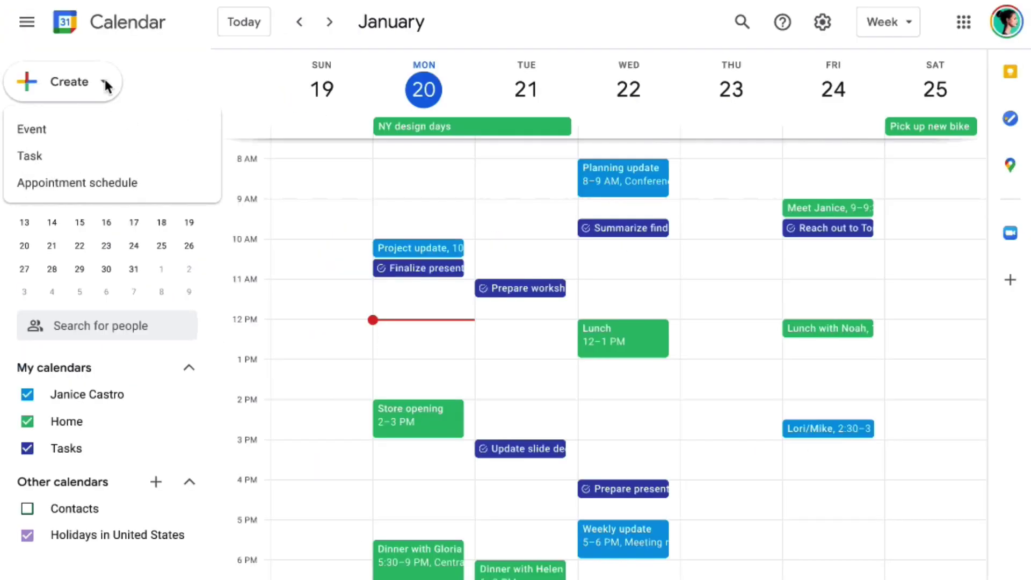
pyautogui.click(117, 183)
pyautogui.click(97, 84)
pyautogui.write('Free consultation with Janice')
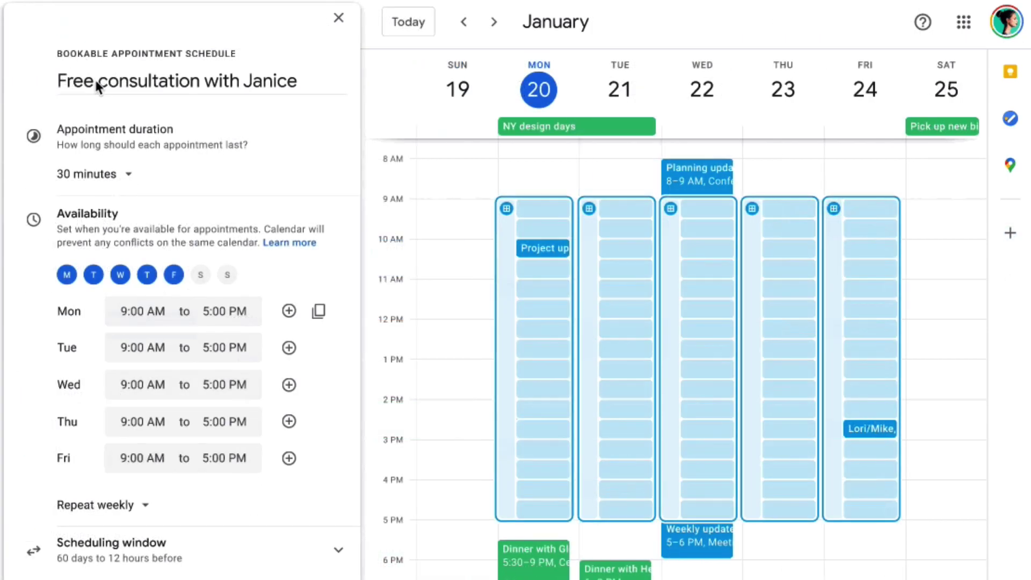
pyautogui.click(96, 175)
pyautogui.click(83, 230)
pyautogui.click(121, 274)
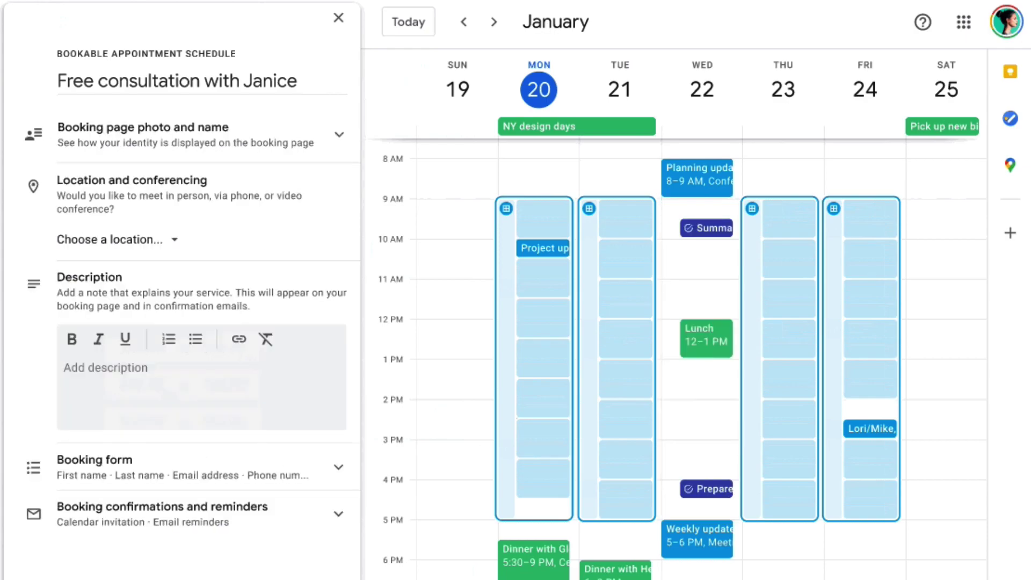
pyautogui.click(135, 238)
pyautogui.click(237, 248)
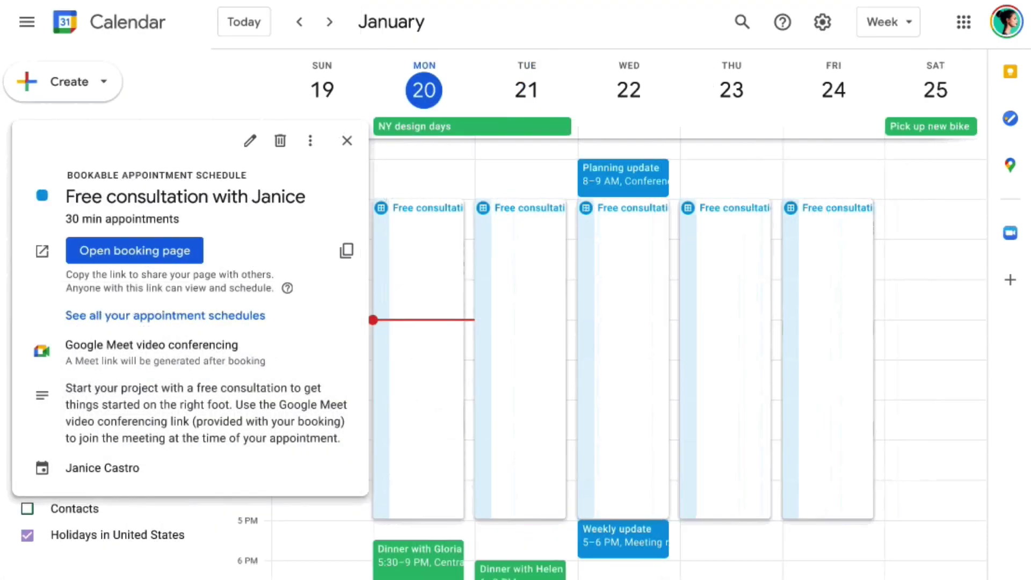
# - Book a Tuesday, January 21 slot from the schedule's public booking page
pyautogui.click(187, 251)
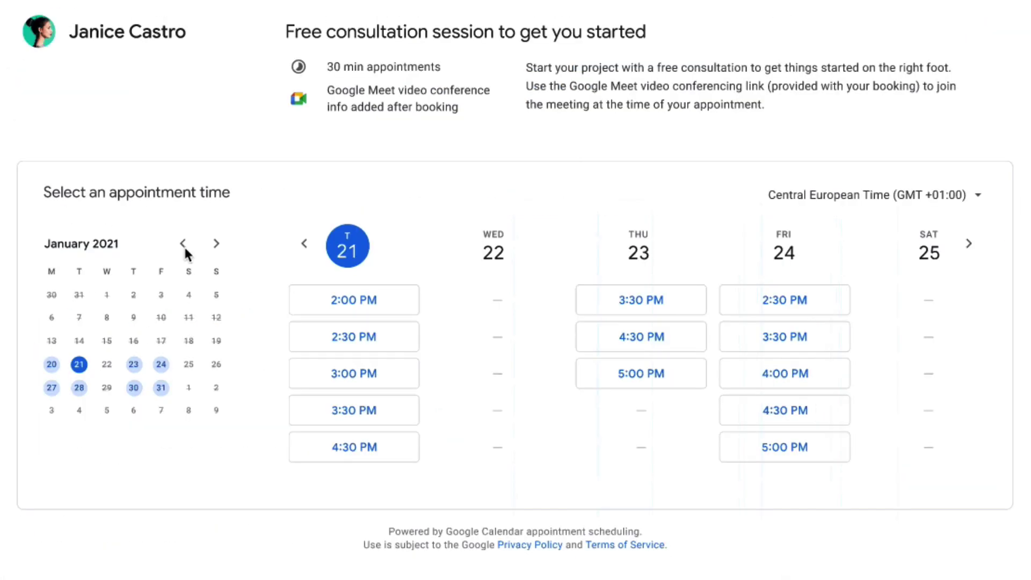
pyautogui.click(360, 393)
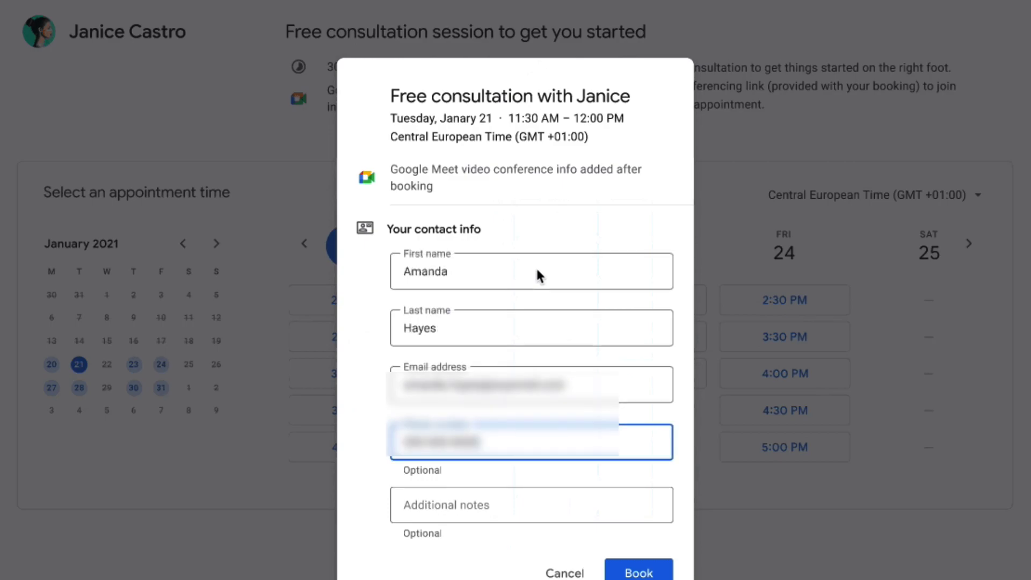
pyautogui.click(639, 570)
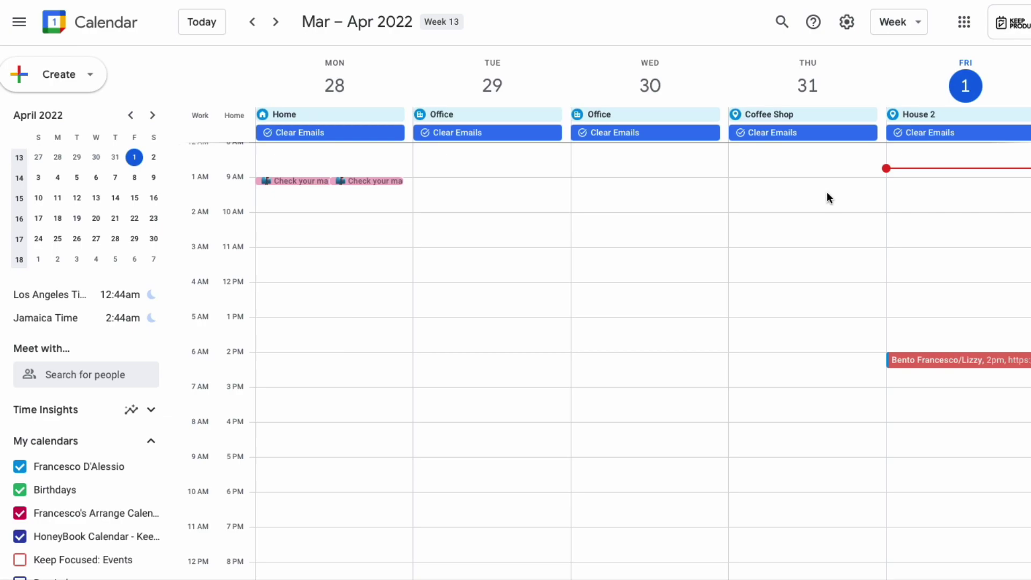
# - Begin and discard an appointment slots draft from the Create menu
pyautogui.click(95, 78)
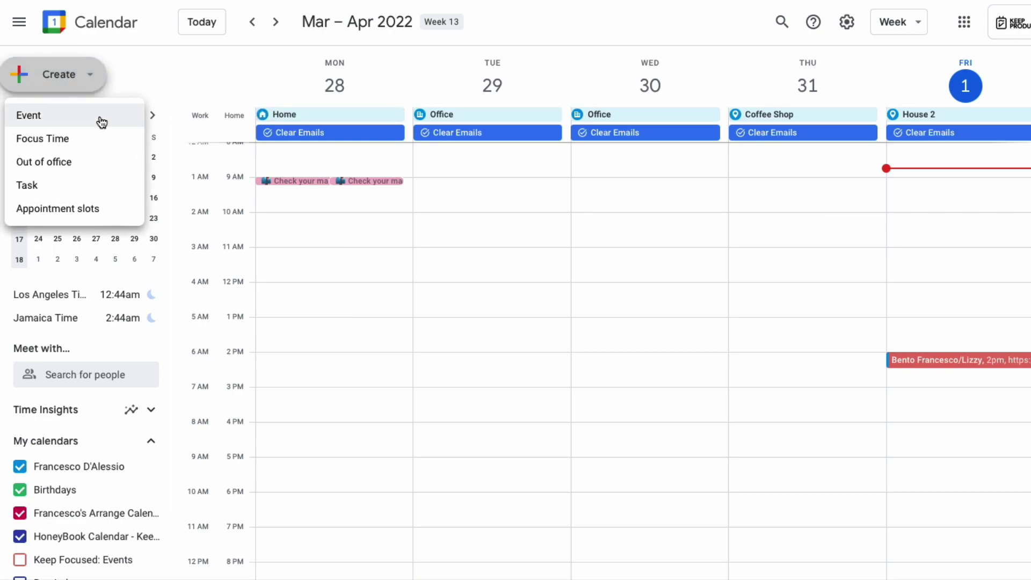
pyautogui.click(125, 215)
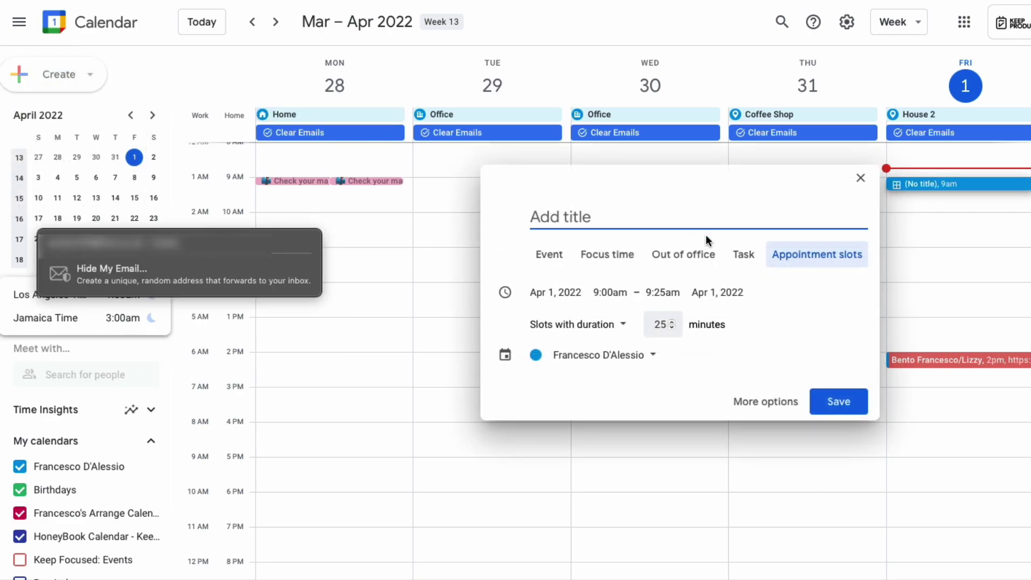
pyautogui.click(346, 225)
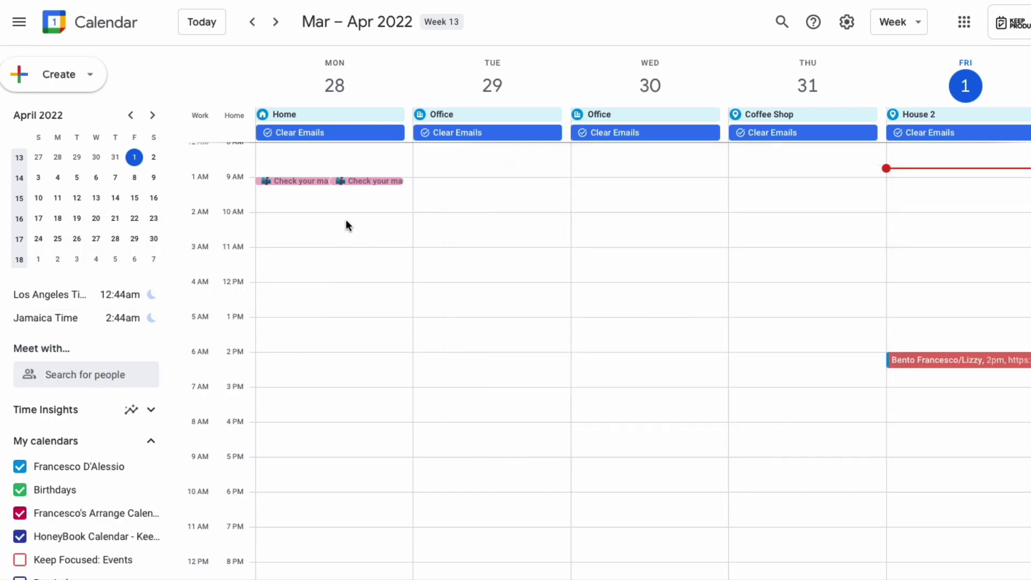
# - Draft appointment slots at 9am on Friday, April 1, titled 'Work'
pyautogui.click(908, 184)
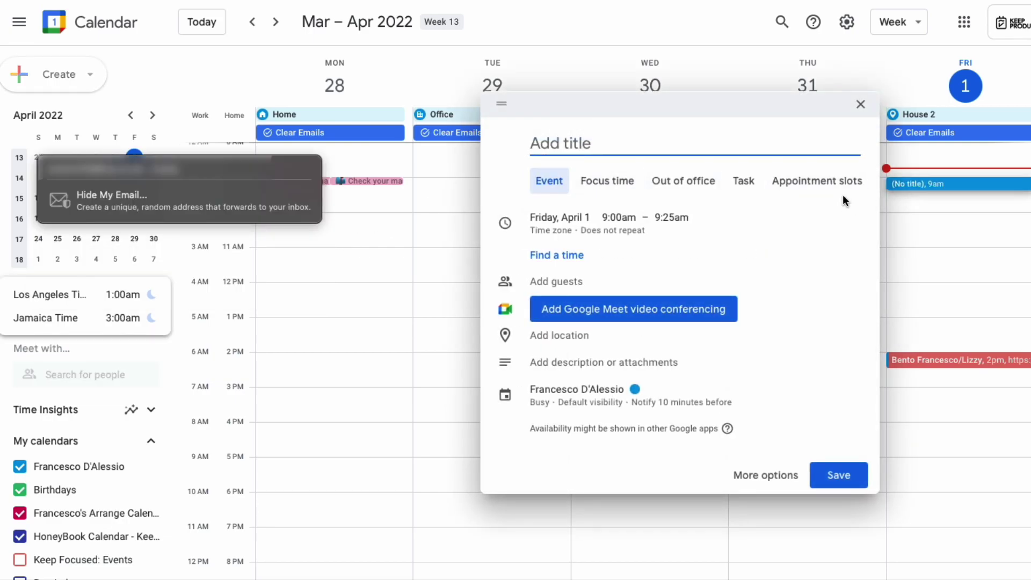
pyautogui.click(839, 185)
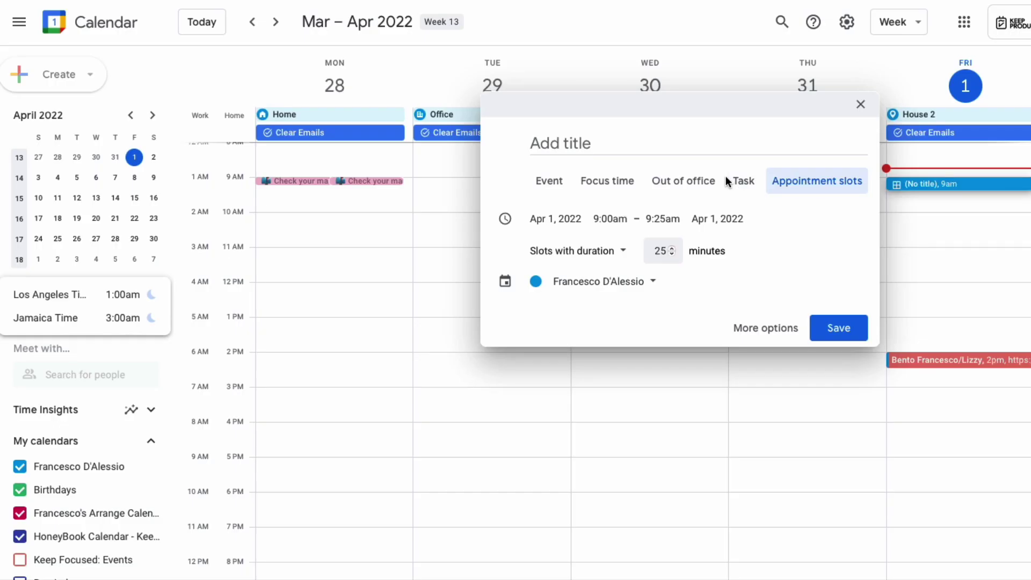
pyautogui.click(680, 146)
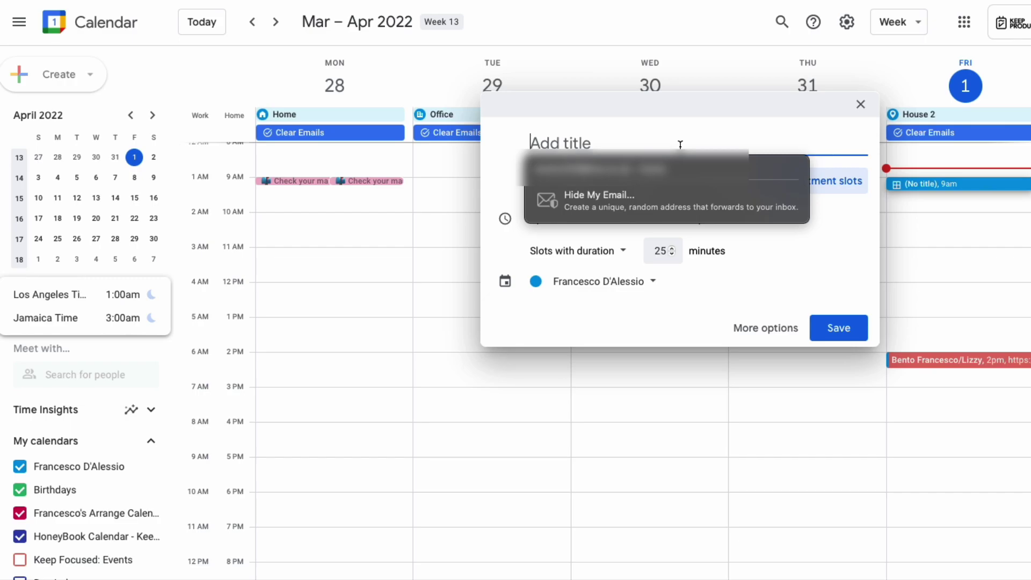
pyautogui.write('Work')
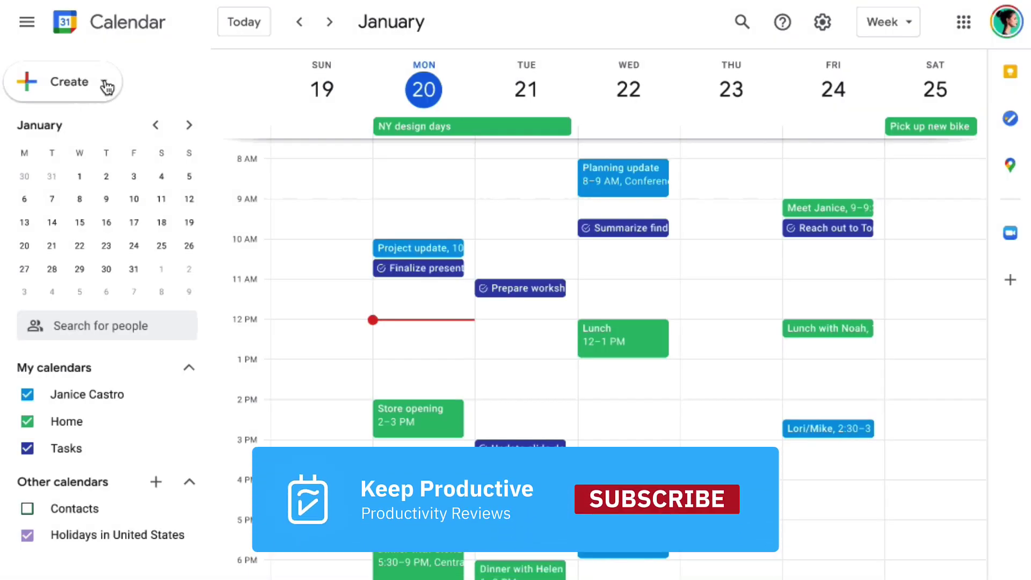
pyautogui.click(104, 84)
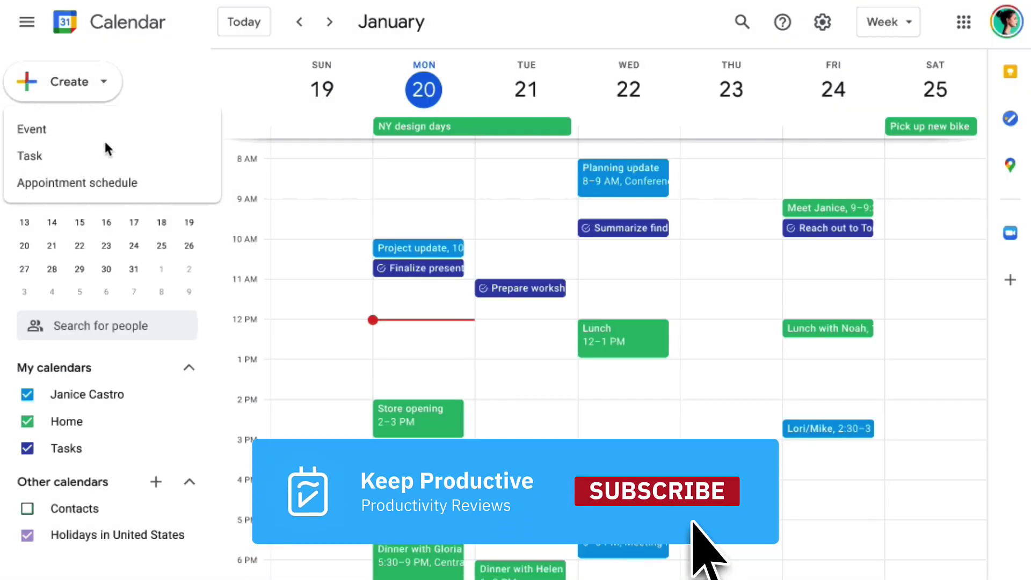